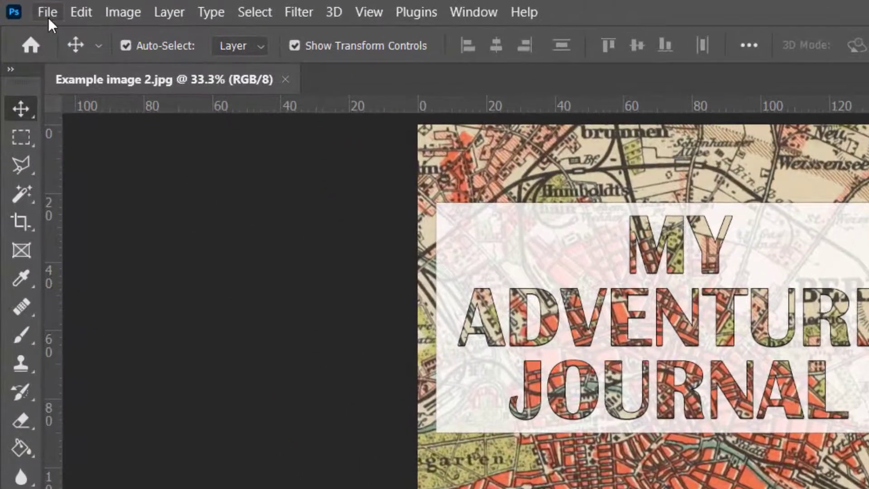
Step: Create a new 6 x 9 inch portrait document at 300 pixels/inch in RGB Color with a white background
click(47, 14)
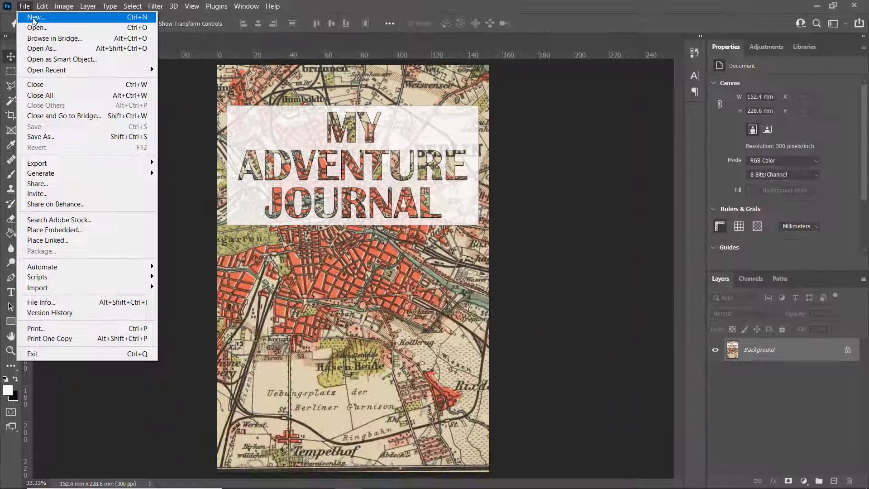
click(34, 18)
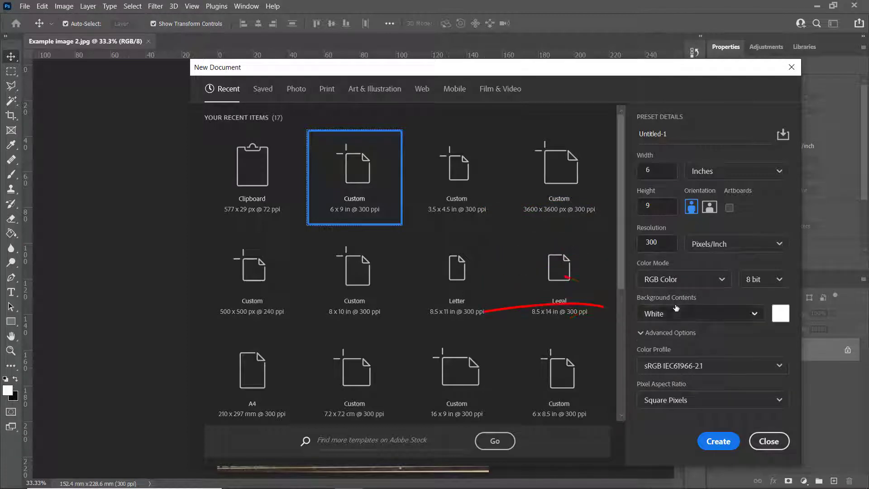
click(710, 440)
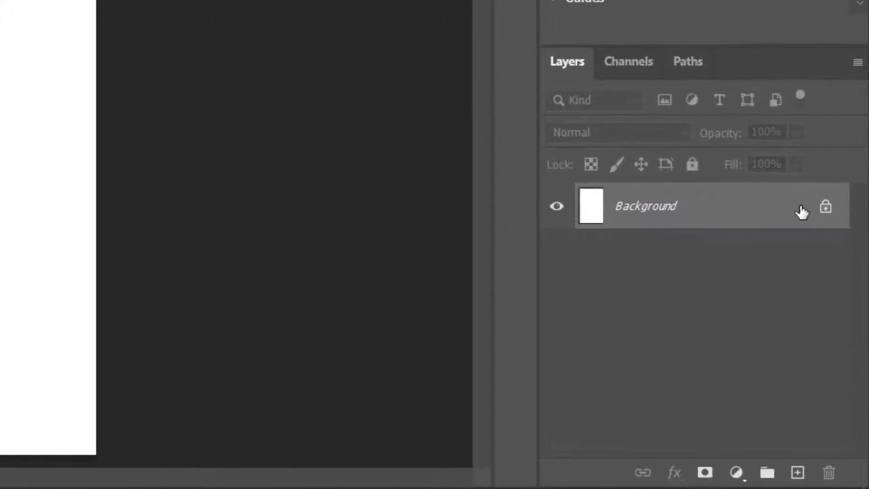
double_click(801, 211)
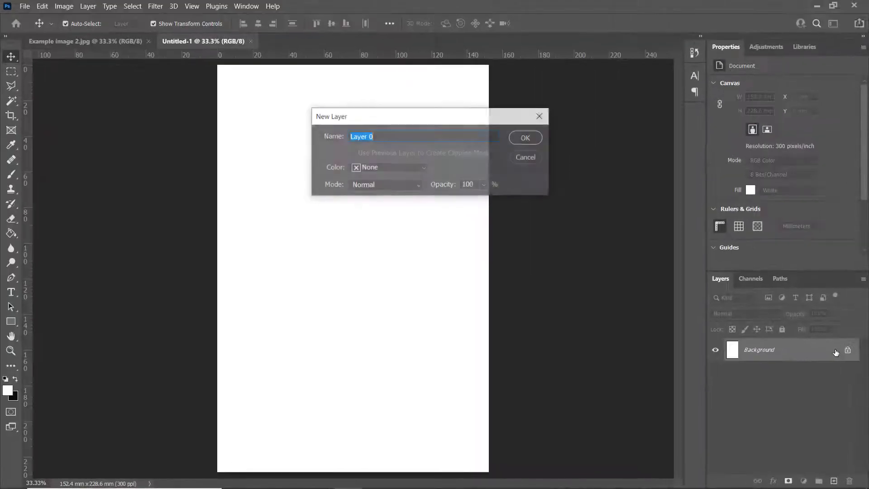
click(536, 137)
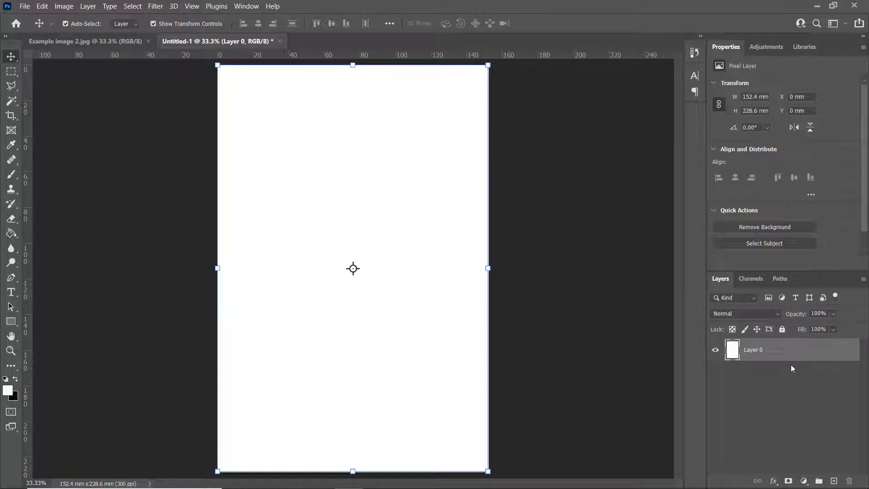
key(ctrl+z)
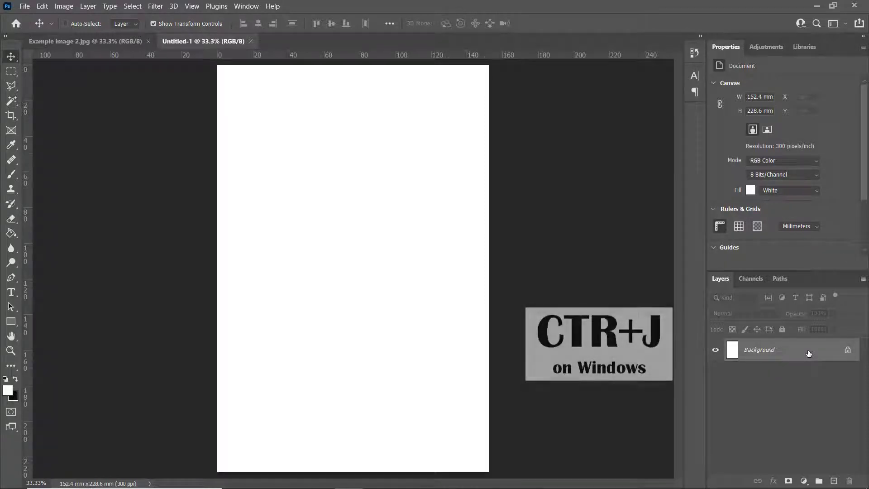
Step: Duplicate the locked Background layer and delete the original, leaving only the editable copy
key(ctrl+j)
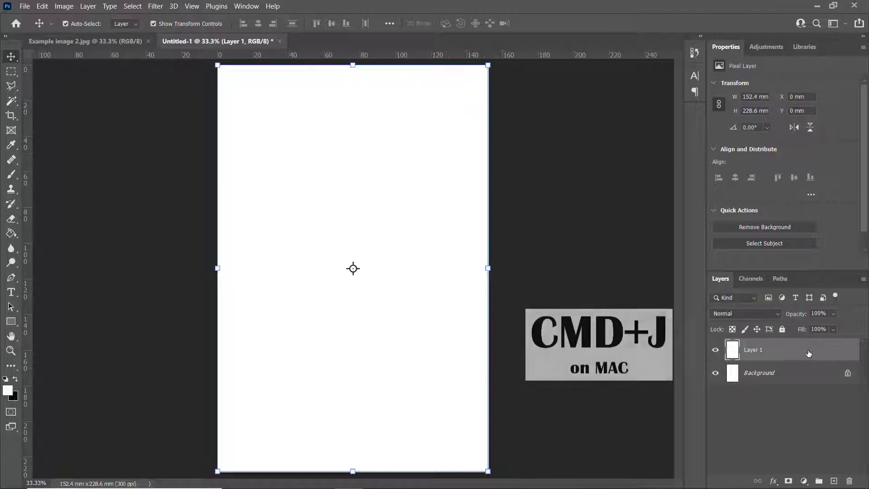
click(795, 362)
key(Delete)
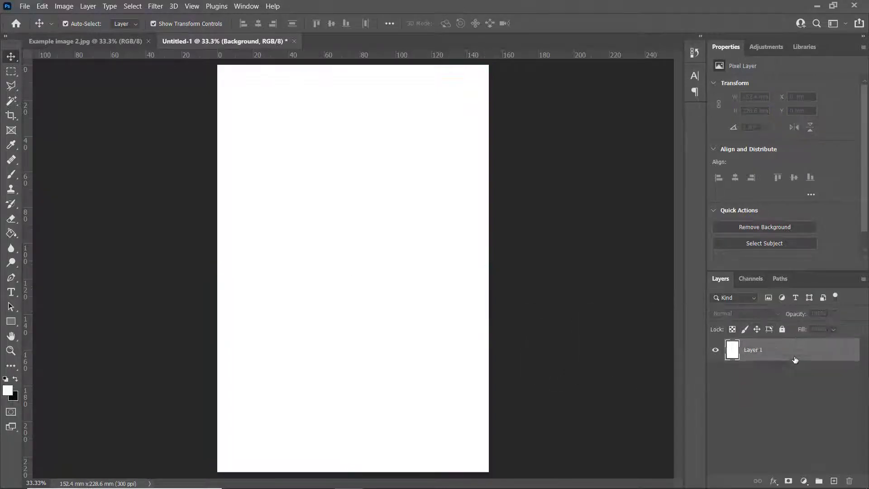
Step: Add a text box about 139 by 117 mm in the page's upper part, reading MY, ADVENTURE and JOURNAL on three separate lines
key(ctrl+0)
key(t)
drag(251, 126, 454, 297)
text(MY)
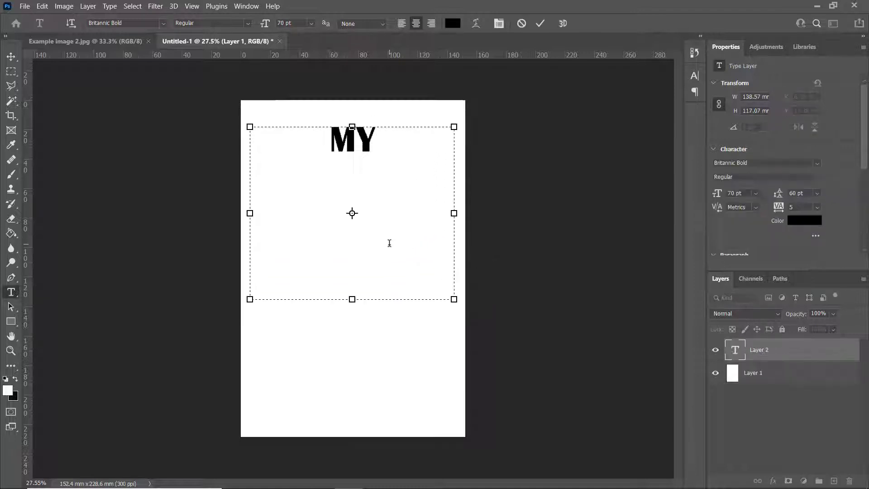
key(Return)
text(ADVENTURE)
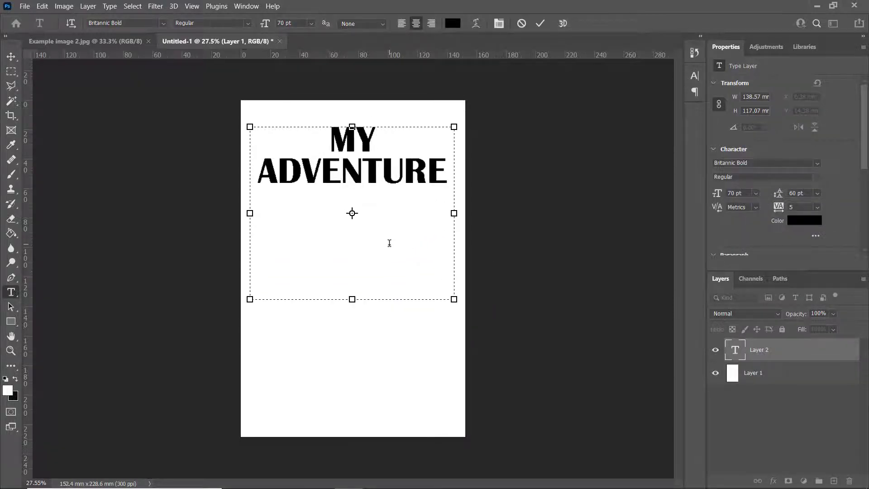
key(Return)
text(JOURNAL)
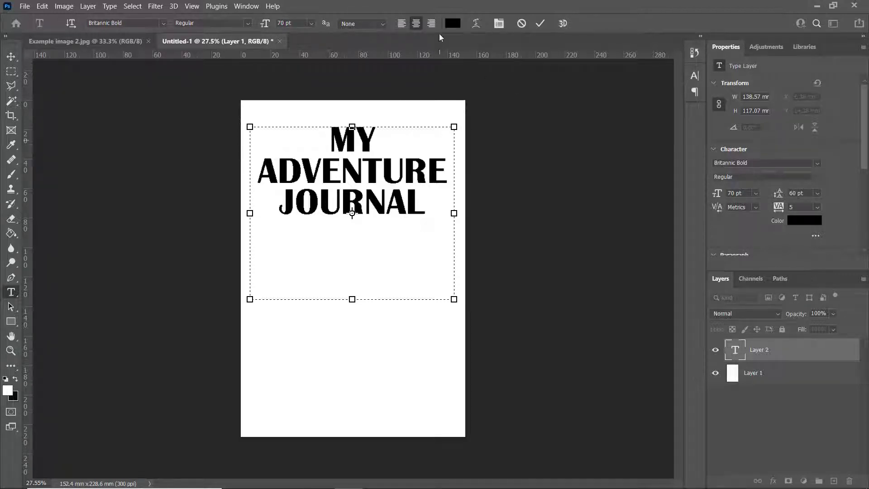
click(537, 22)
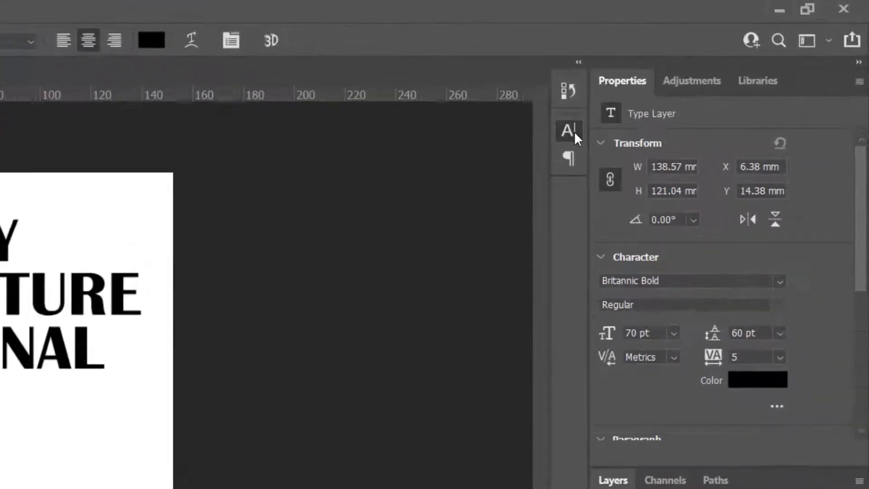
Step: Show the Character settings and look through the available leading values for the title text
click(670, 86)
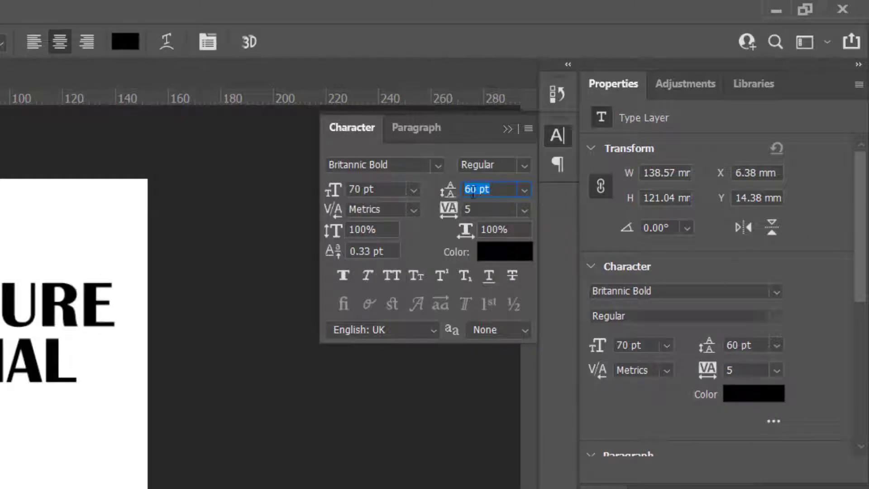
click(524, 189)
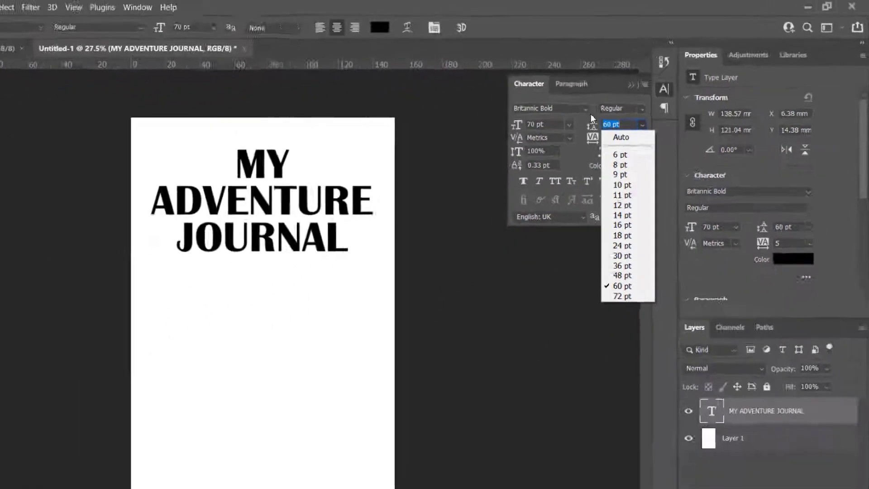
click(197, 159)
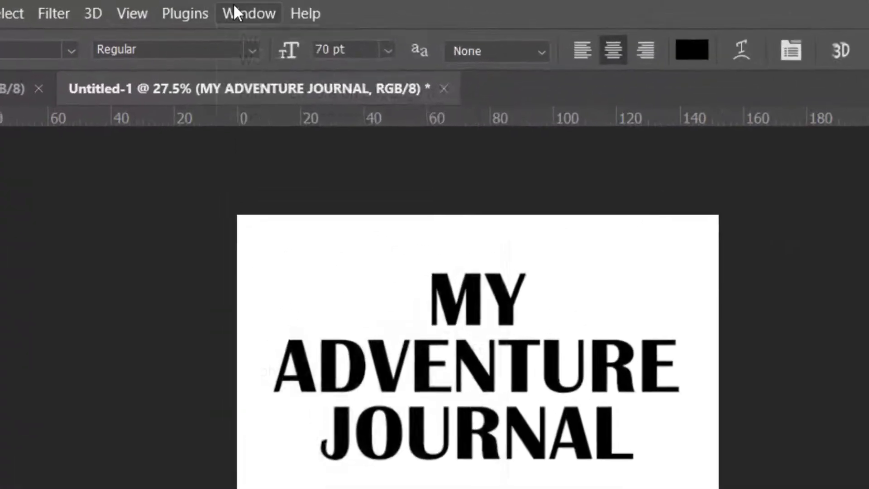
click(240, 4)
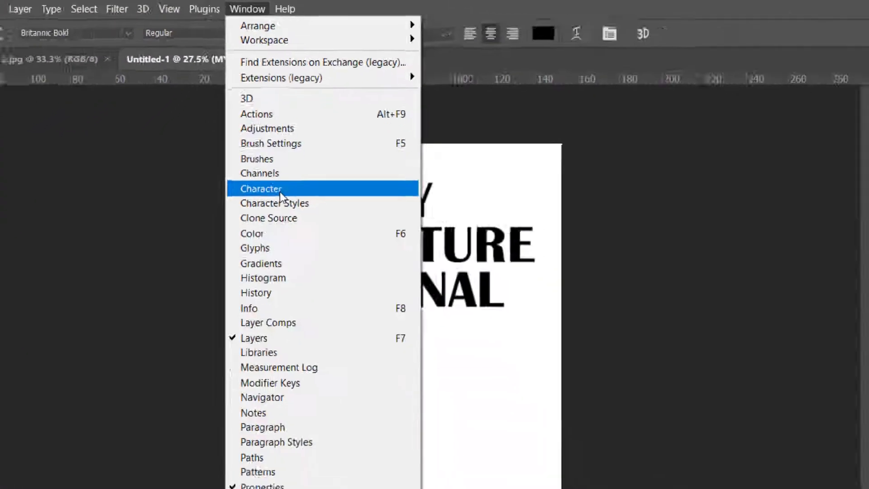
click(294, 284)
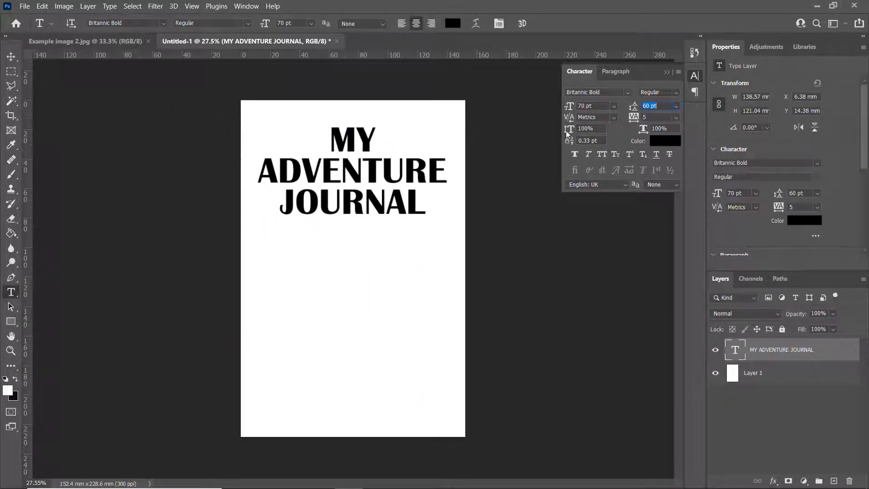
Step: Place the Das_Deutsche_Reich._Vaterlandskunde_-_Berlin_1900 map from the PROJECT FILES folder and enlarge it to about 227% to cover the page
click(806, 372)
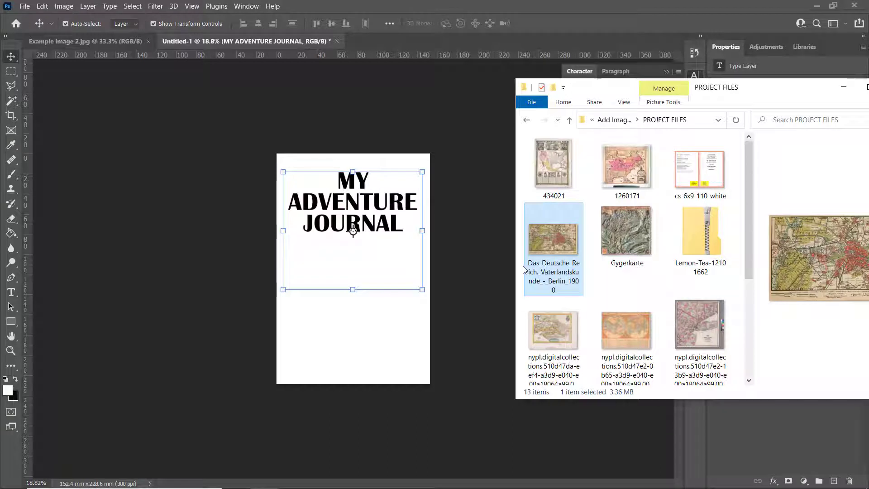
drag(546, 254, 312, 284)
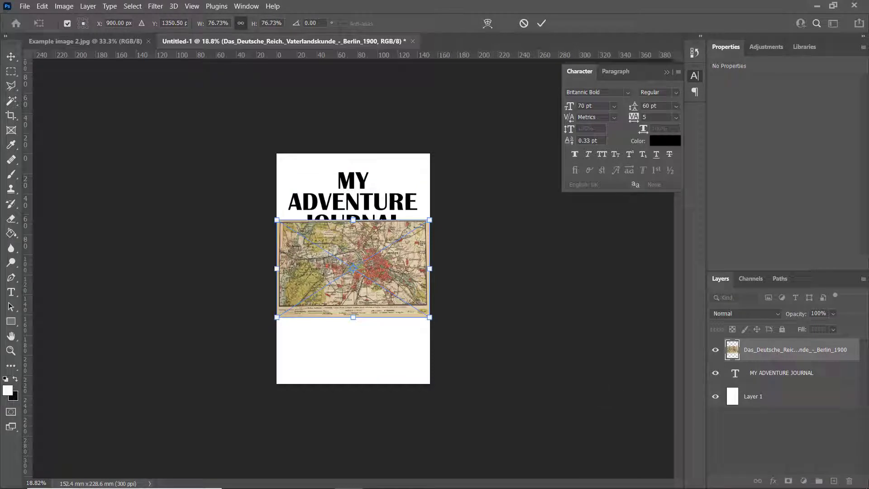
drag(430, 220, 564, 134)
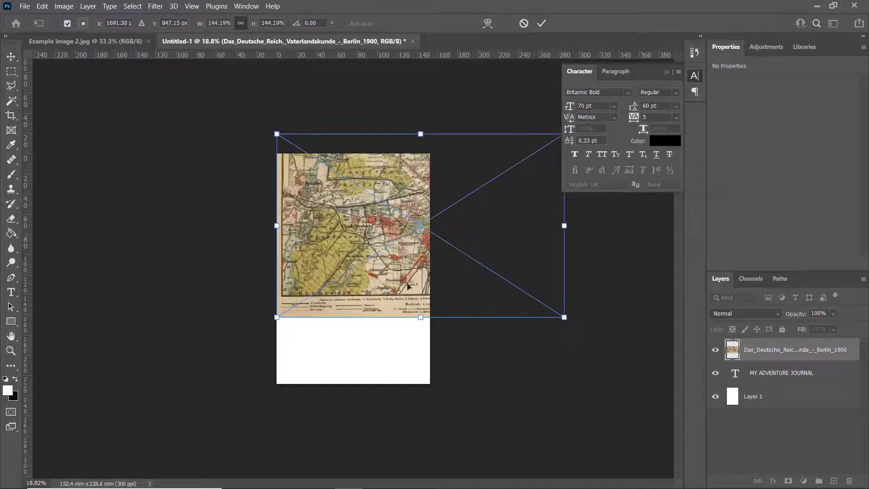
drag(276, 318, 113, 419)
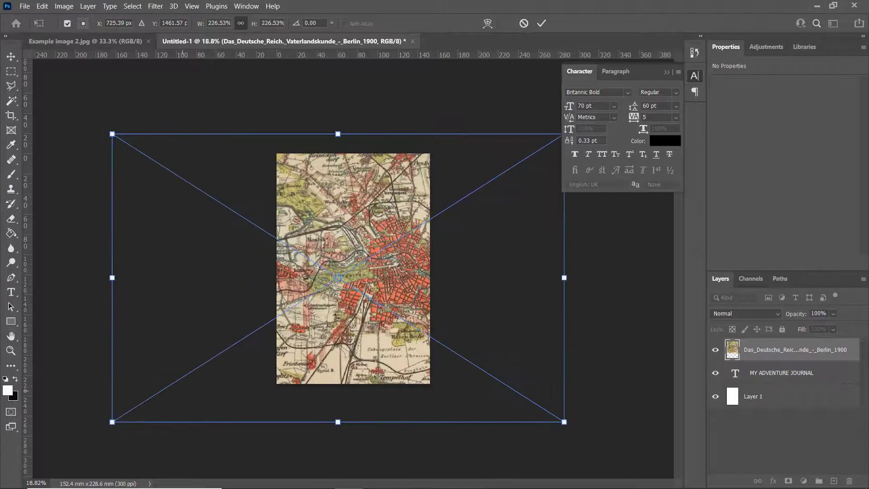
Step: Scale the placed map to about 290%, position it with the BERLIN label near the page's upper right, and commit the placement
drag(393, 288, 373, 243)
drag(518, 389, 574, 429)
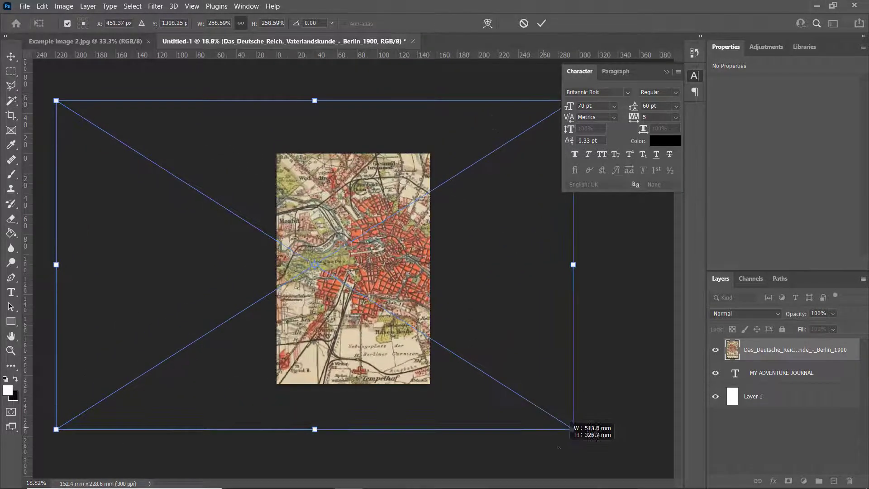
drag(401, 284, 351, 268)
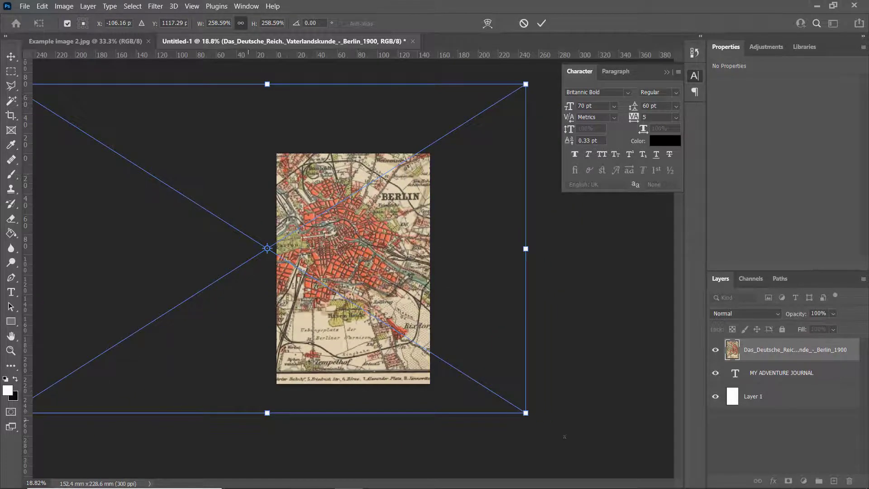
drag(525, 413, 563, 435)
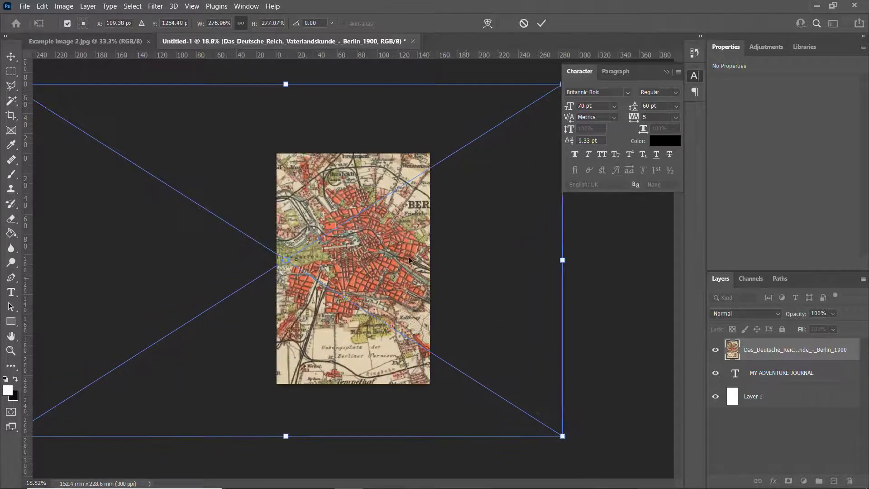
drag(402, 259, 384, 243)
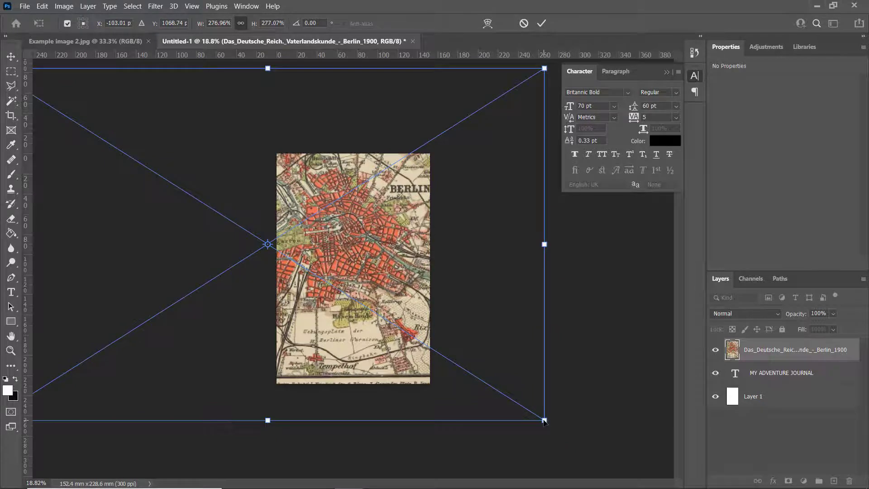
drag(546, 420, 571, 438)
drag(353, 254, 323, 252)
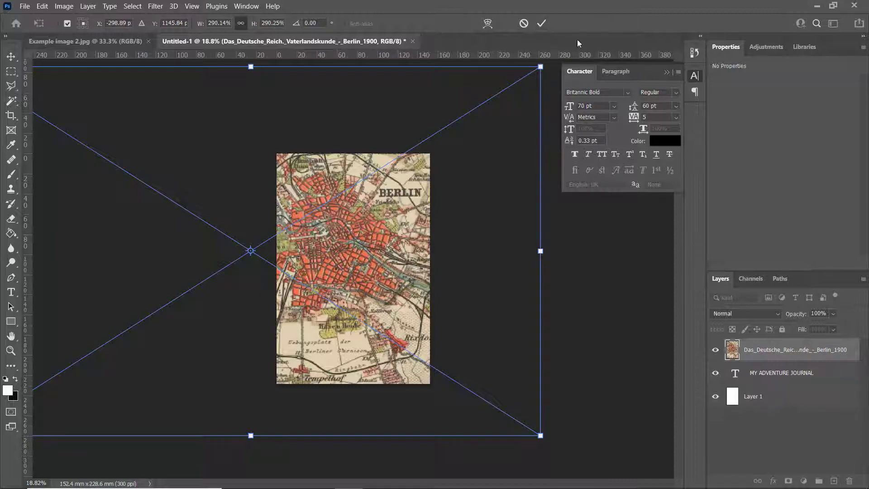
click(542, 23)
Step: Clip the map layer to the MY ADVENTURE JOURNAL text and shift the map about 6 mm to the right inside the letters
scroll(353, 261, up, 3)
scroll(393, 170, up, 1)
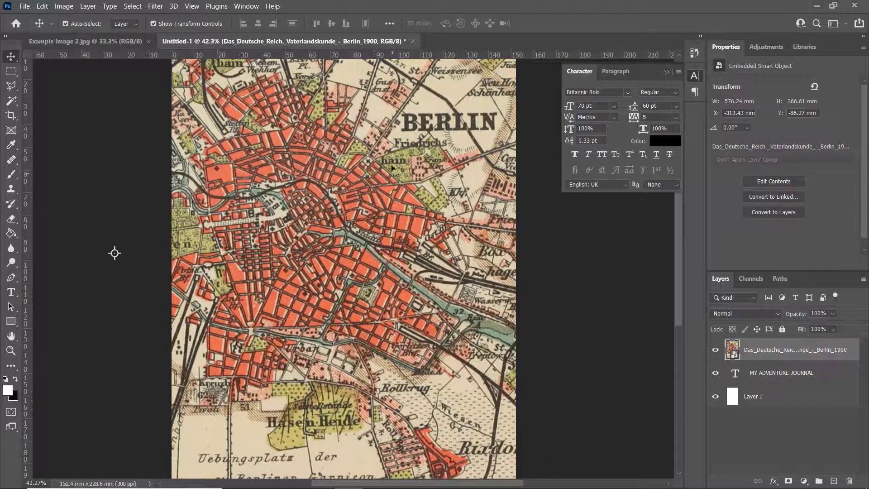
scroll(307, 230, up, 3)
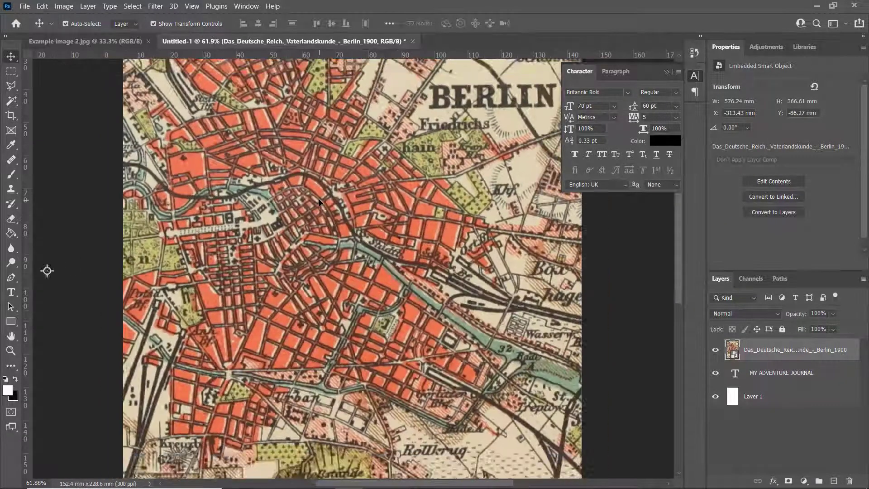
scroll(320, 202, down, 2)
scroll(319, 202, down, 4)
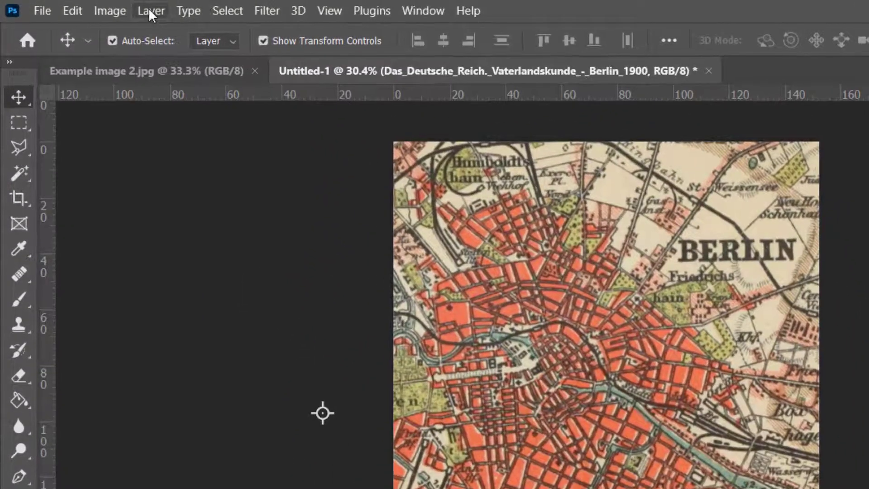
click(149, 11)
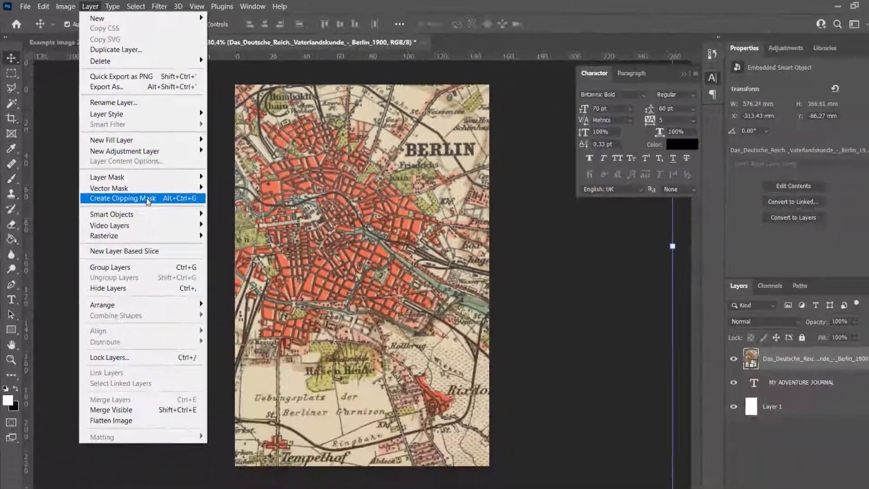
click(247, 333)
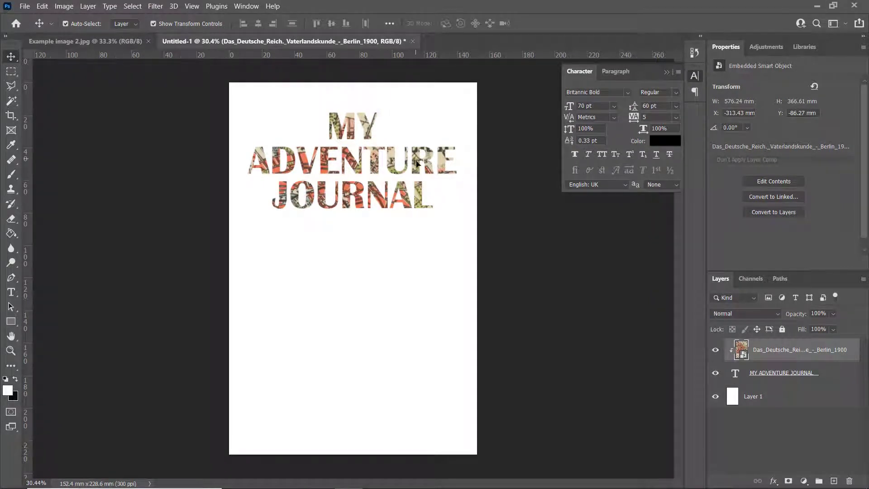
drag(411, 162, 425, 162)
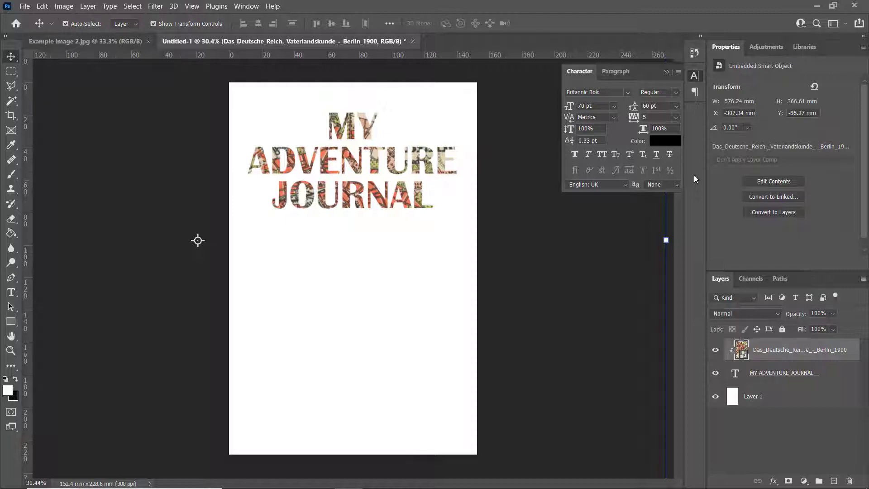
Step: Check the finished design in Example image 2.jpg, return to the untitled document and duplicate the clipped Berlin map layer
key(ctrl+Tab)
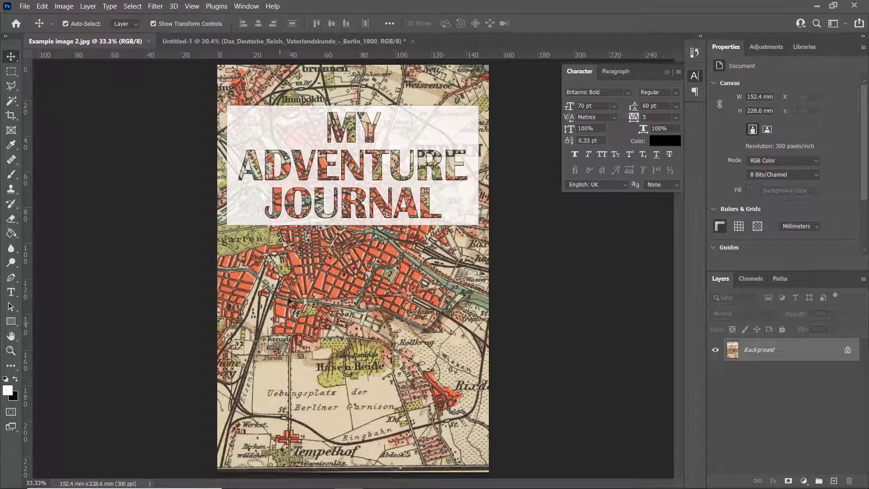
click(287, 42)
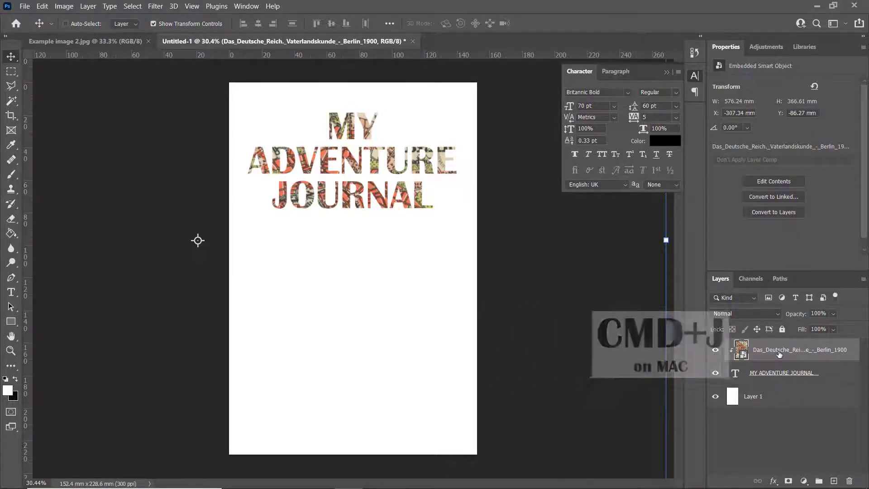
key(ctrl+j)
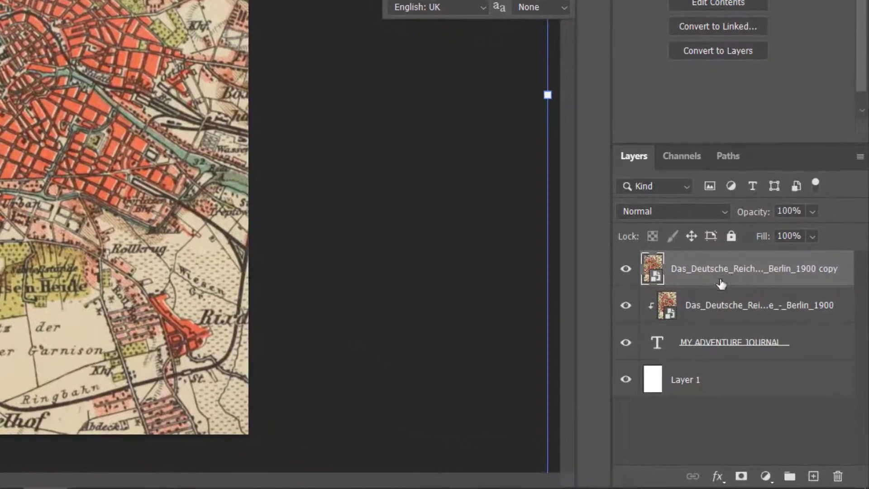
Step: Move the duplicated Berlin map layer below the MY ADVENTURE JOURNAL text layer and compare the cover with Example image 2.jpg
drag(729, 340, 729, 345)
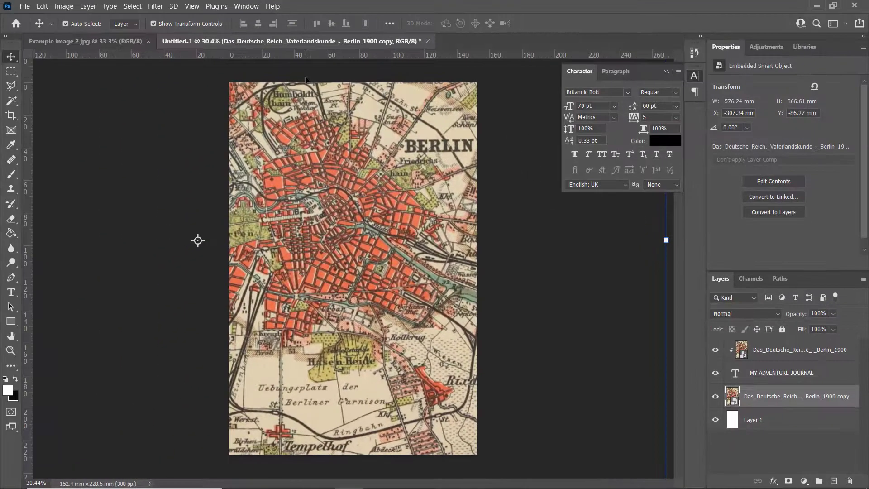
click(124, 41)
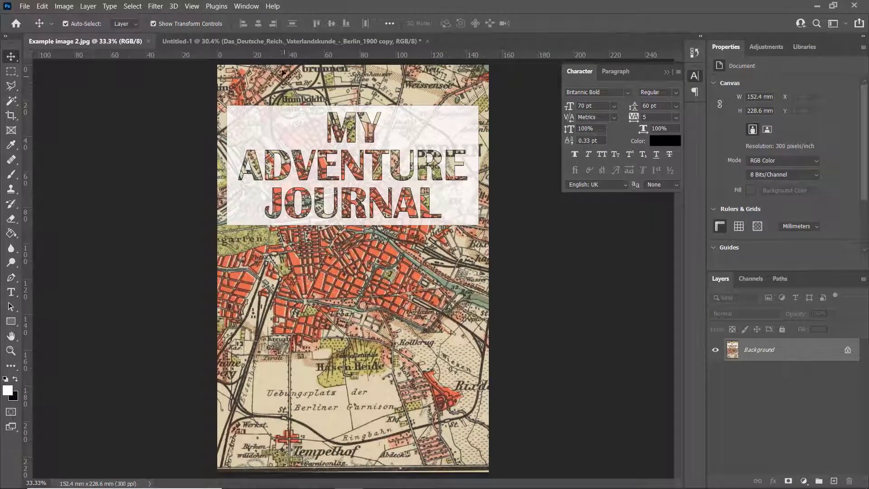
click(277, 41)
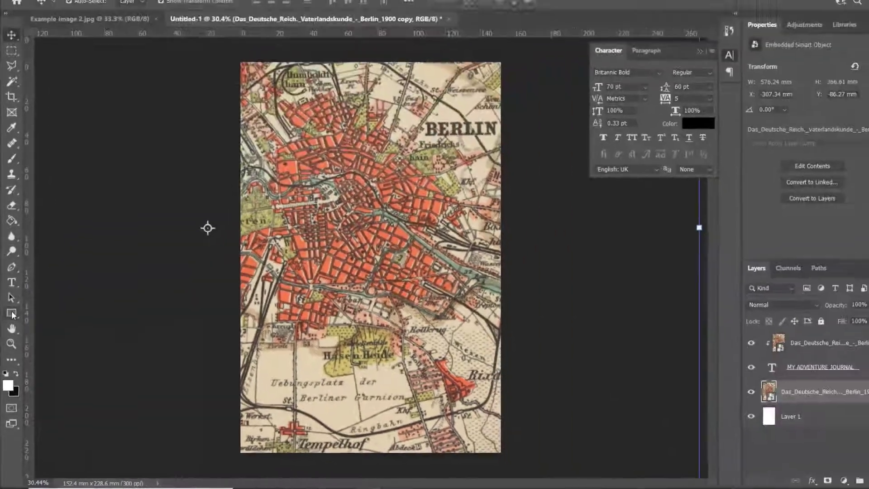
Step: Draw a white rectangle behind the title text and resize it to about 138.5 x 69.7 mm
click(12, 313)
drag(251, 90, 470, 295)
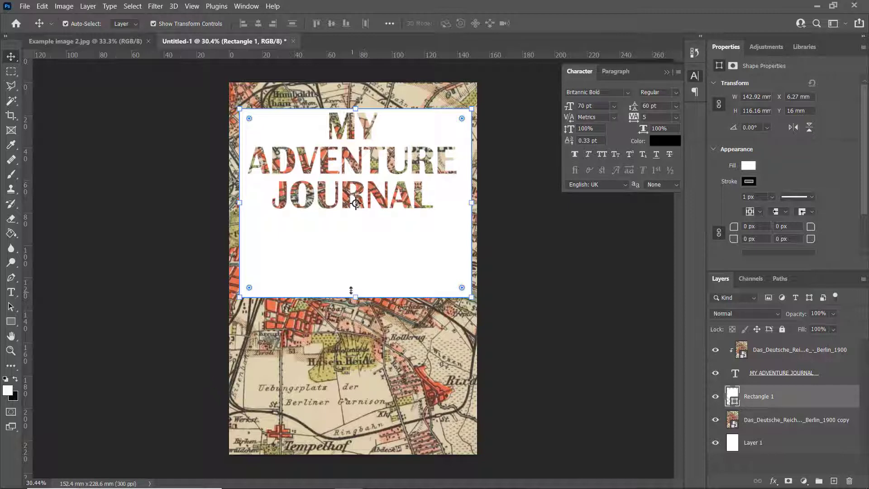
drag(355, 297, 442, 189)
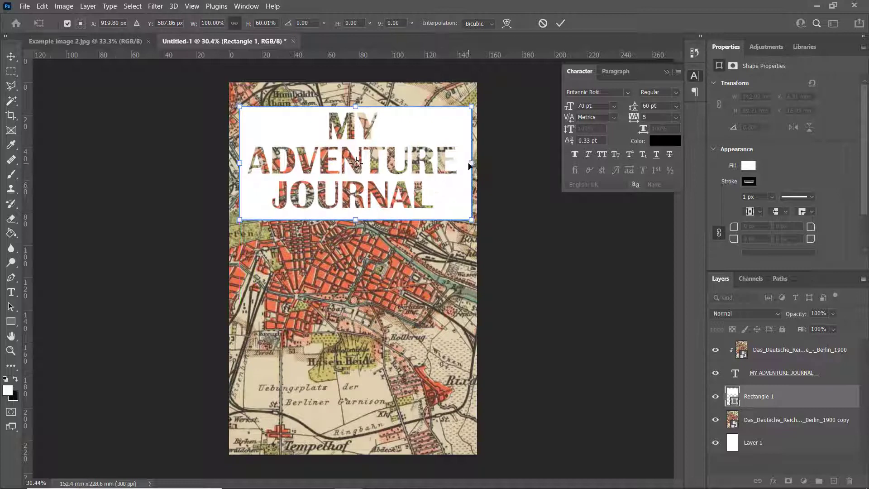
drag(469, 164, 465, 163)
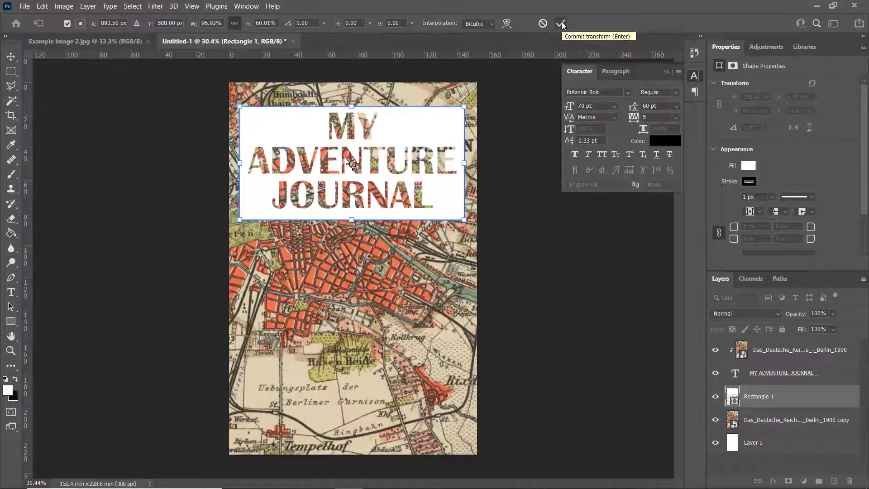
click(560, 23)
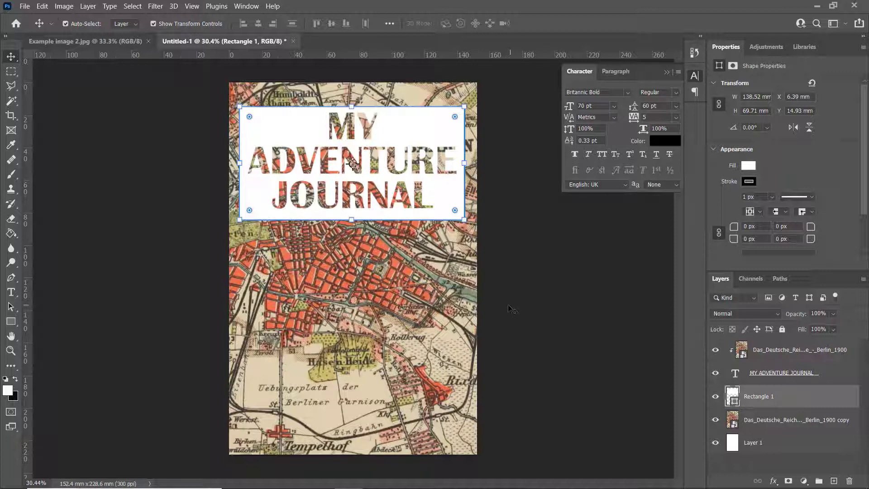
Step: Align the MY ADVENTURE JOURNAL text layer and the Rectangle 1 layer by their horizontal centers and deselect them
click(797, 375)
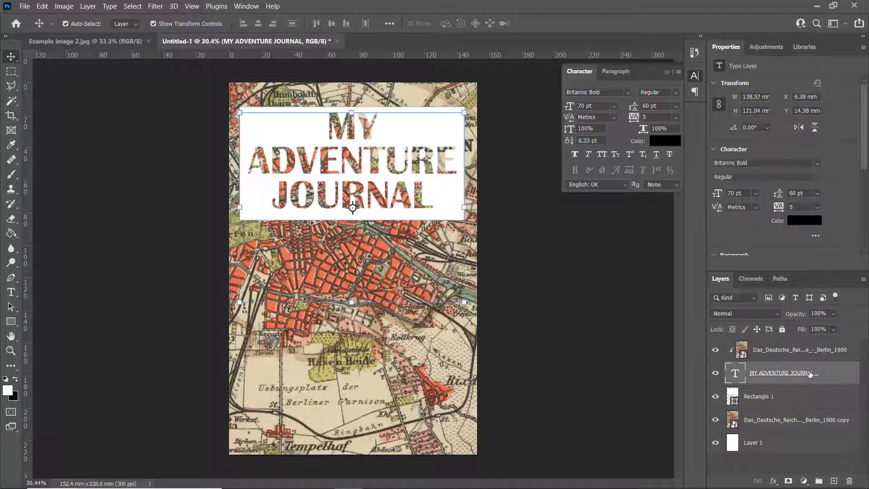
shift+click(799, 398)
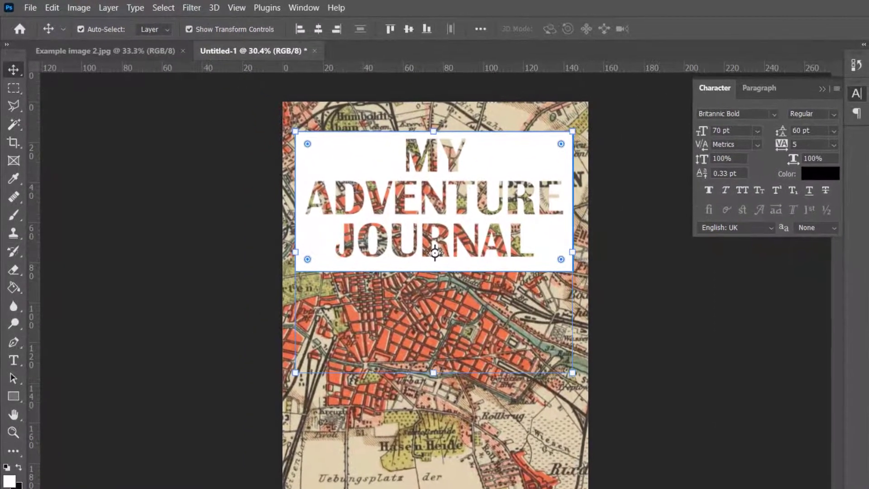
click(111, 10)
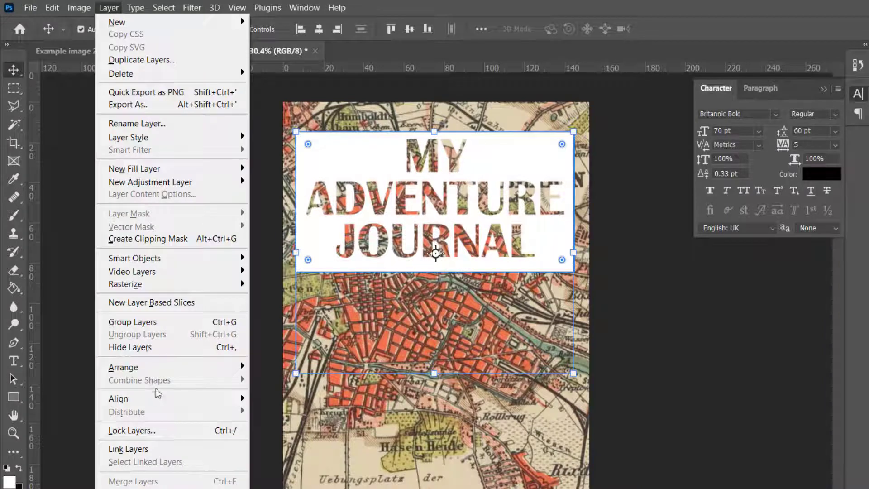
mouse_move(159, 398)
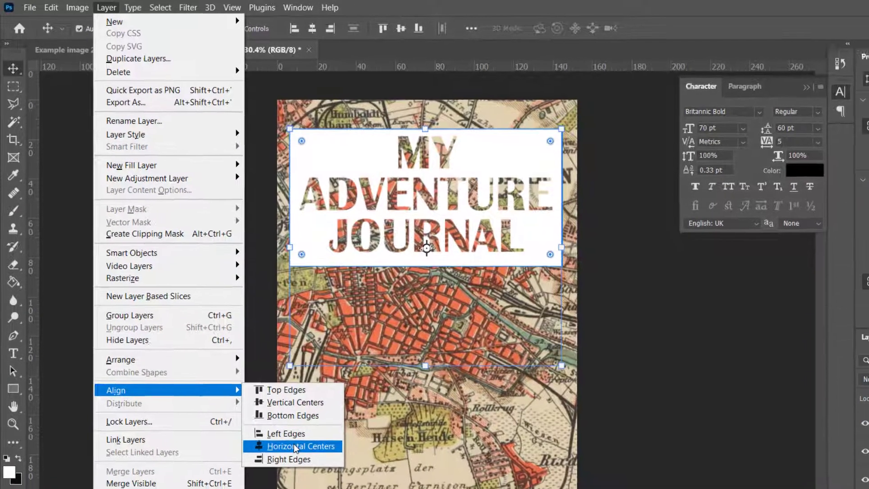
click(302, 455)
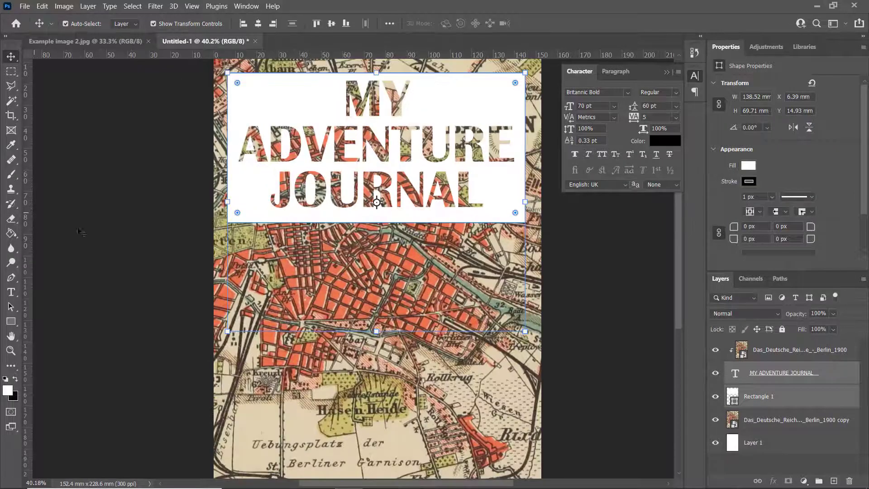
click(185, 241)
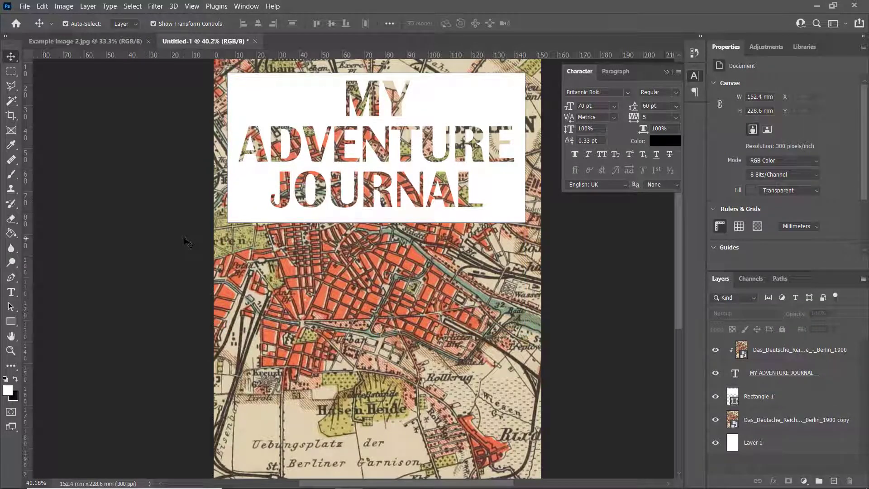
Step: Set the opacity of the white Rectangle 1 layer to 80%
click(773, 395)
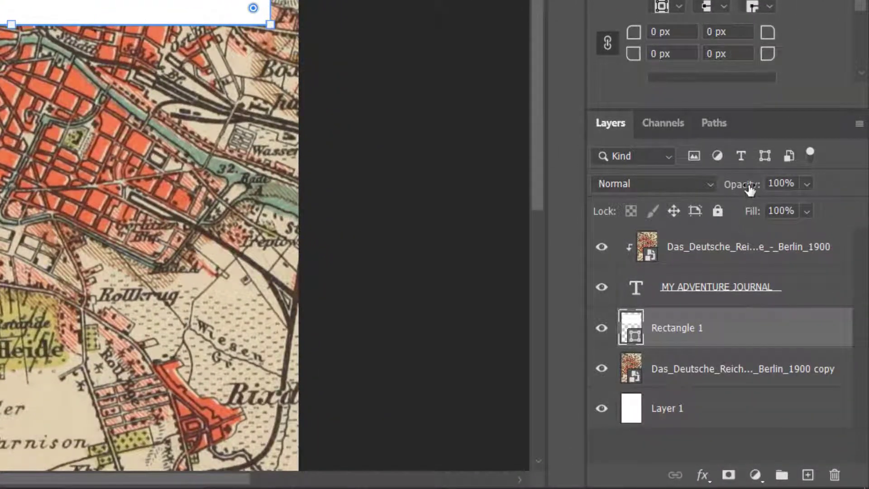
drag(747, 189, 753, 208)
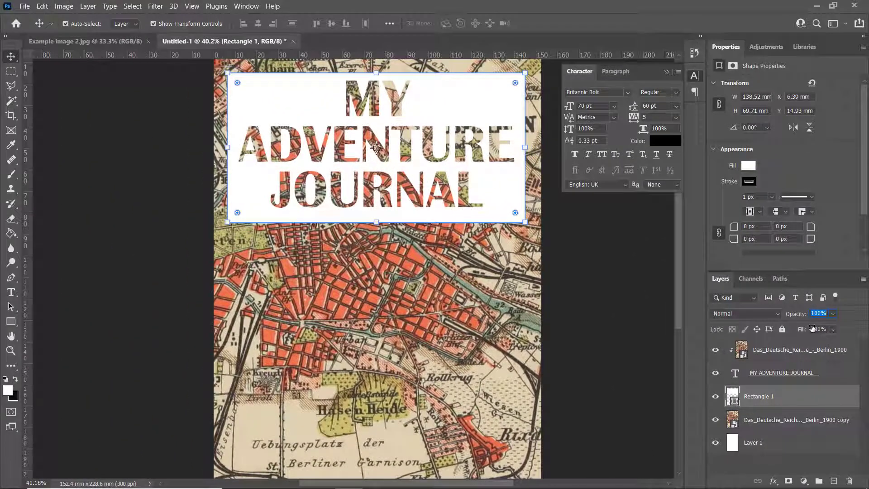
text(80)
key(Return)
text(100)
key(Return)
key(Return)
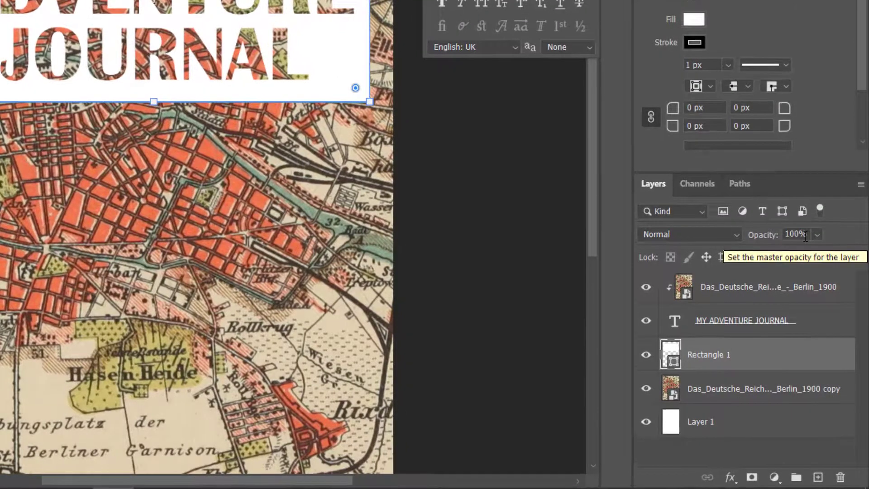
drag(805, 235, 784, 236)
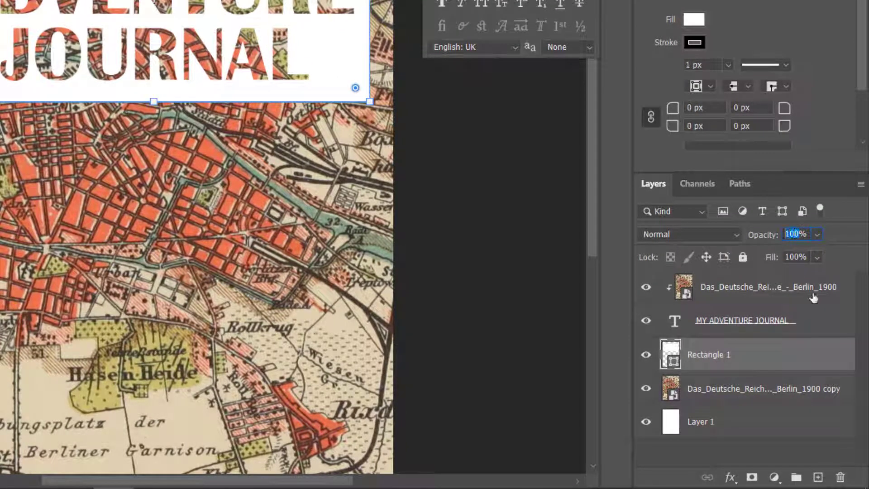
text(80)
key(Return)
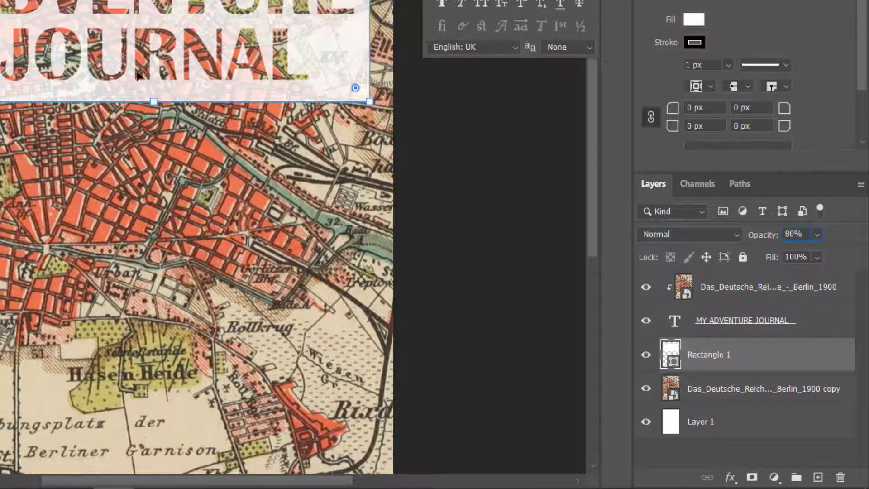
Step: Try lower opacities on the white title rectangle and bring it back to 80%
click(817, 234)
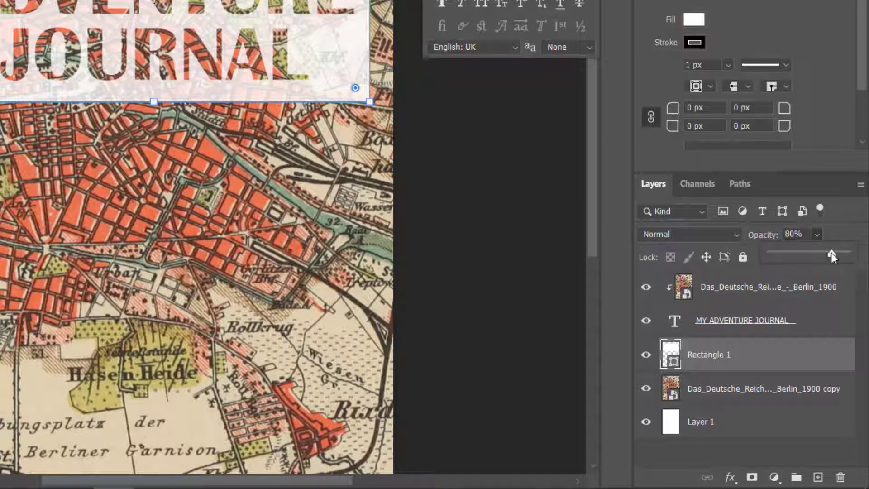
drag(831, 253, 752, 257)
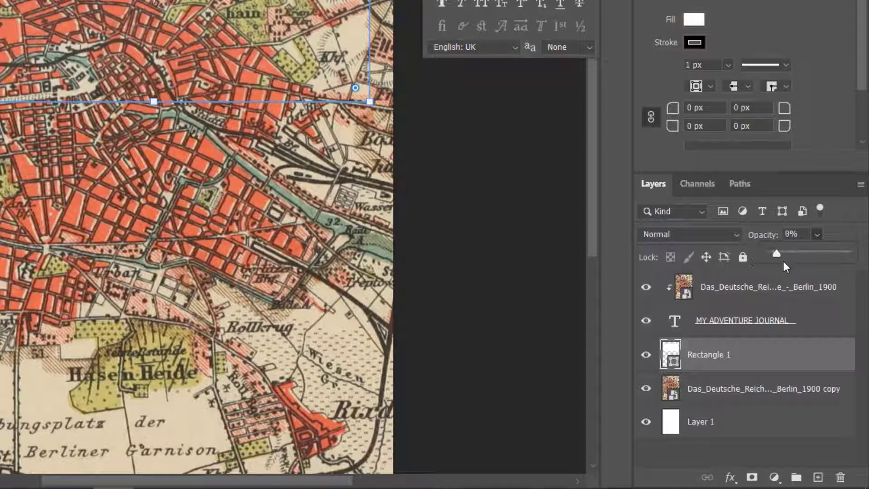
drag(825, 258, 757, 264)
drag(808, 257, 832, 261)
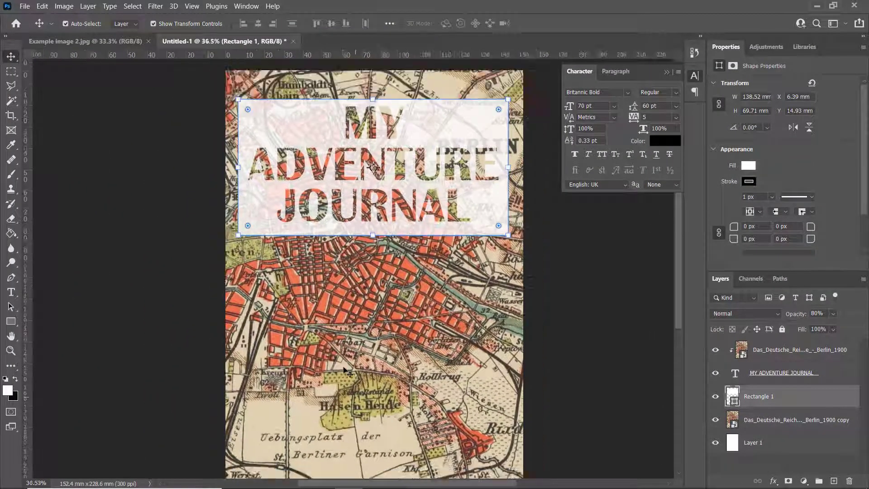
Step: Add a 2 px black Stroke with Outside position to the MY ADVENTURE JOURNAL text layer
scroll(348, 347, down, 2)
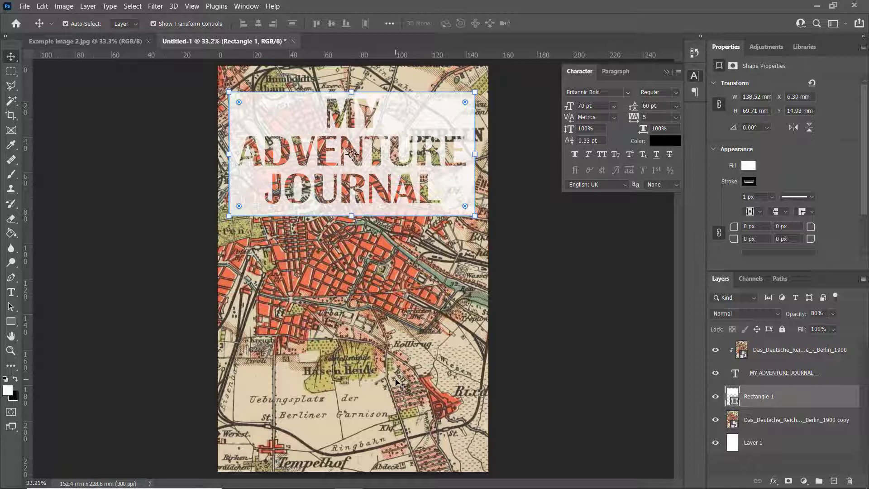
scroll(417, 407, down, 3)
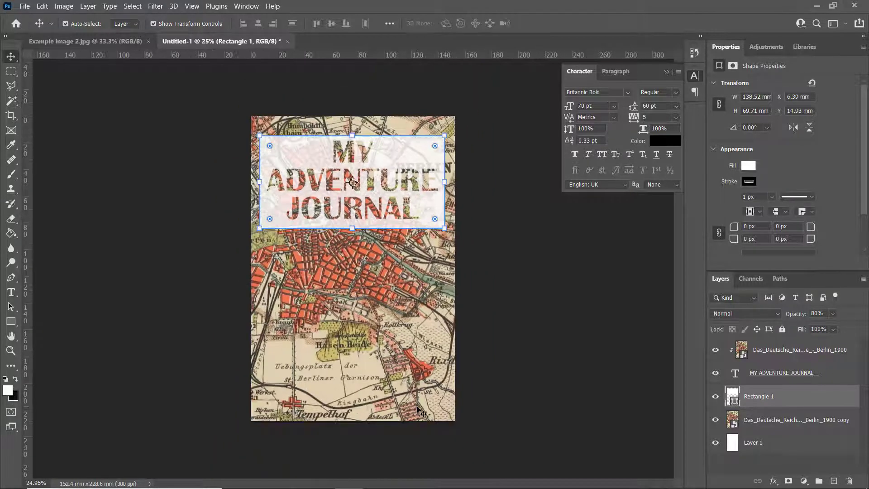
scroll(417, 406, up, 3)
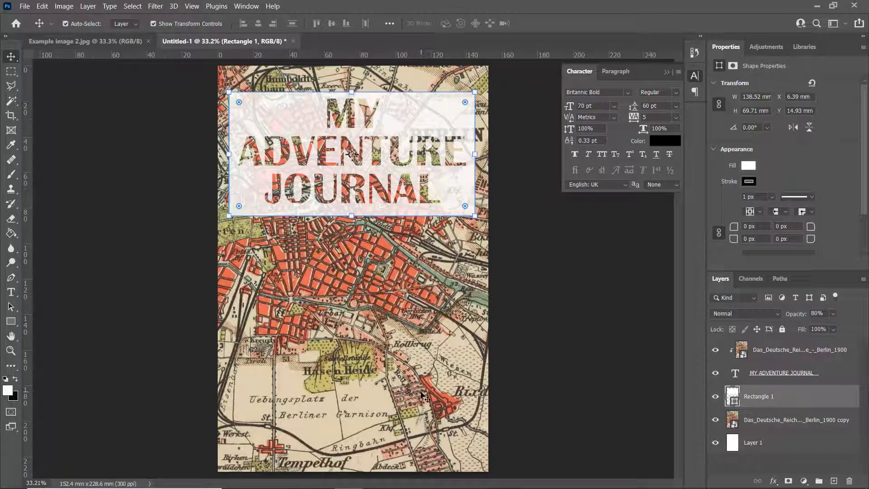
click(809, 373)
right_click(806, 373)
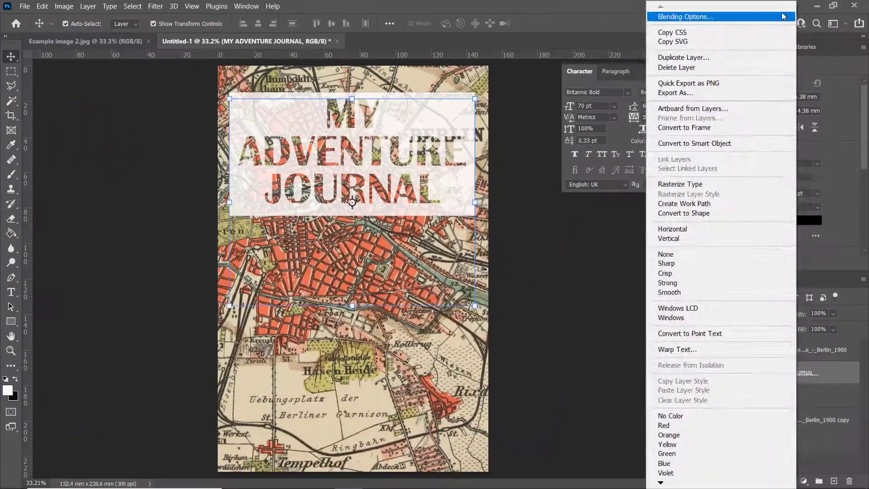
click(771, 19)
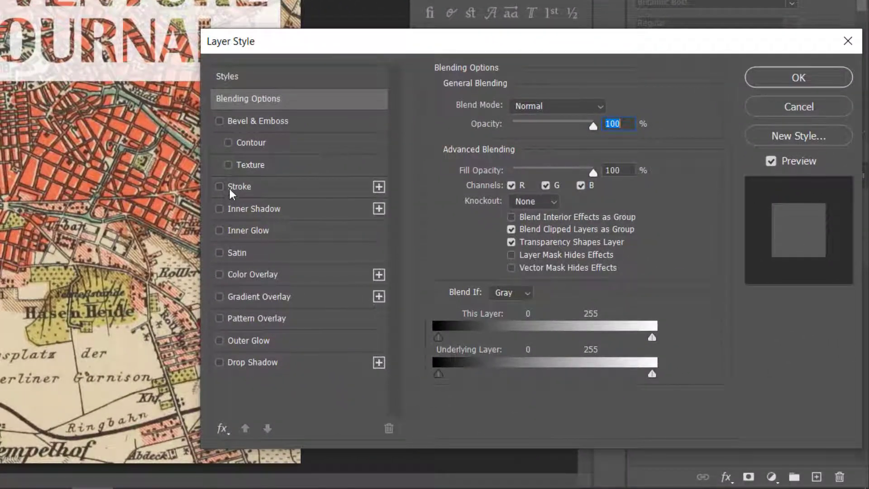
click(229, 186)
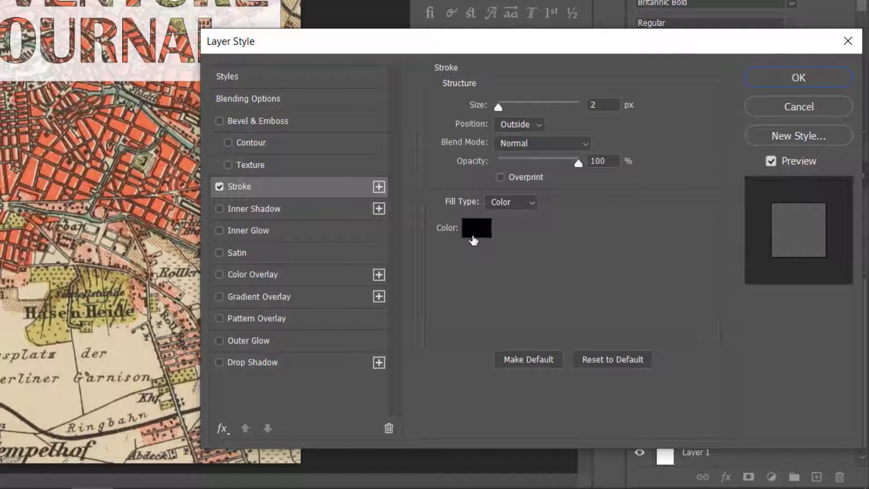
Step: Add a Drop Shadow to the title text with color 000000, angle 90°, distance 4 px, spread 4% and size 2 px, and apply the style
click(266, 361)
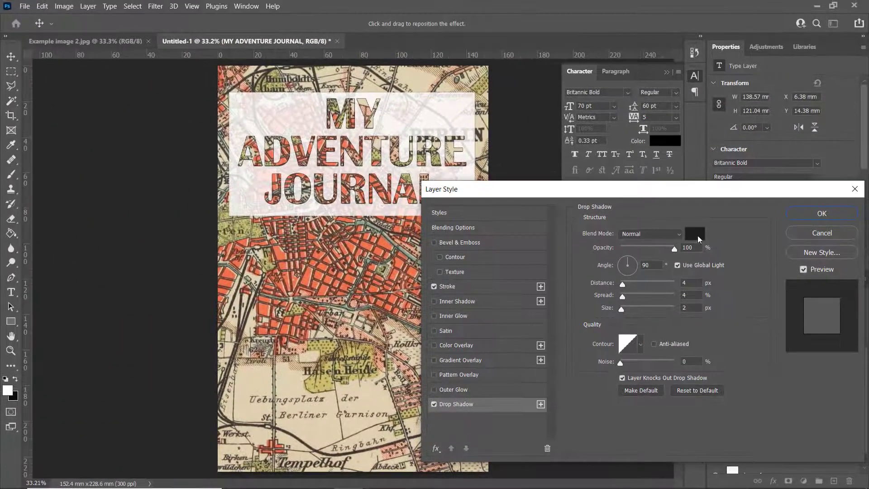
click(697, 235)
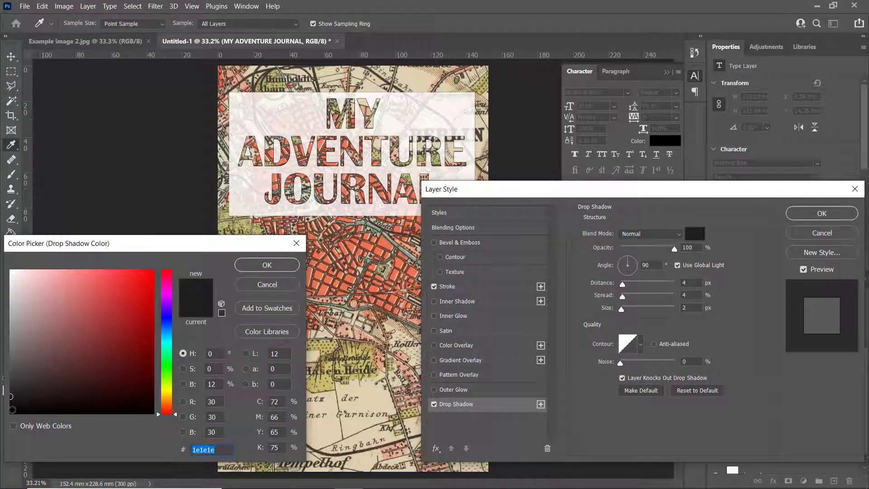
text(000000)
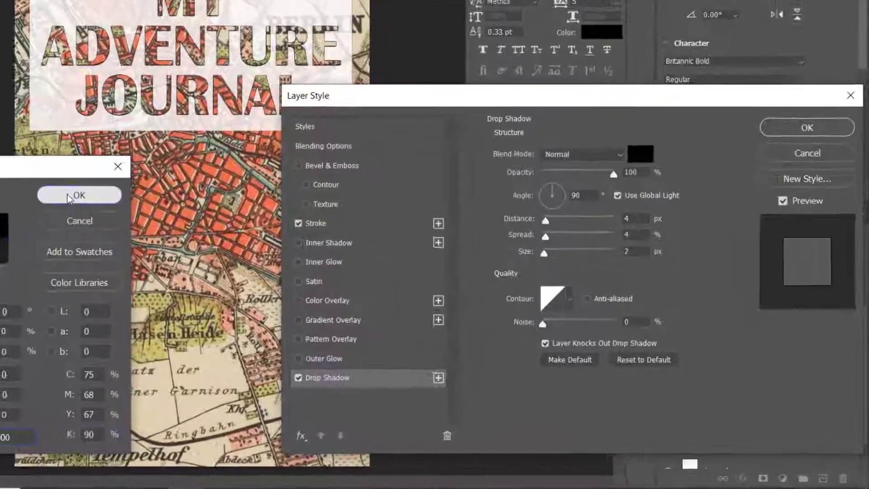
click(258, 263)
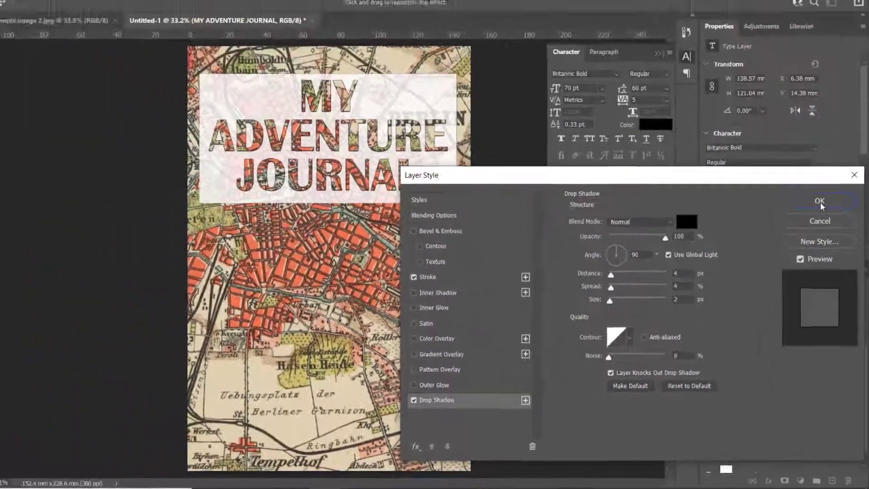
click(821, 203)
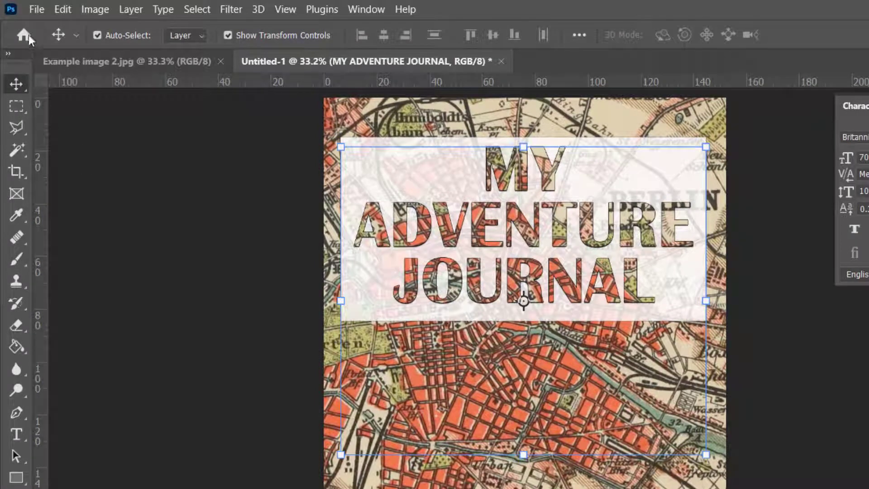
Step: Save the journal cover document with Save As
click(33, 10)
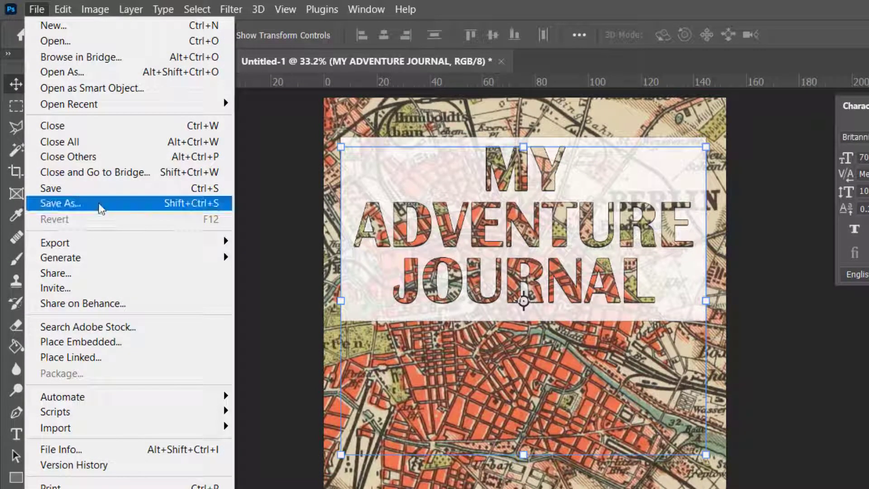